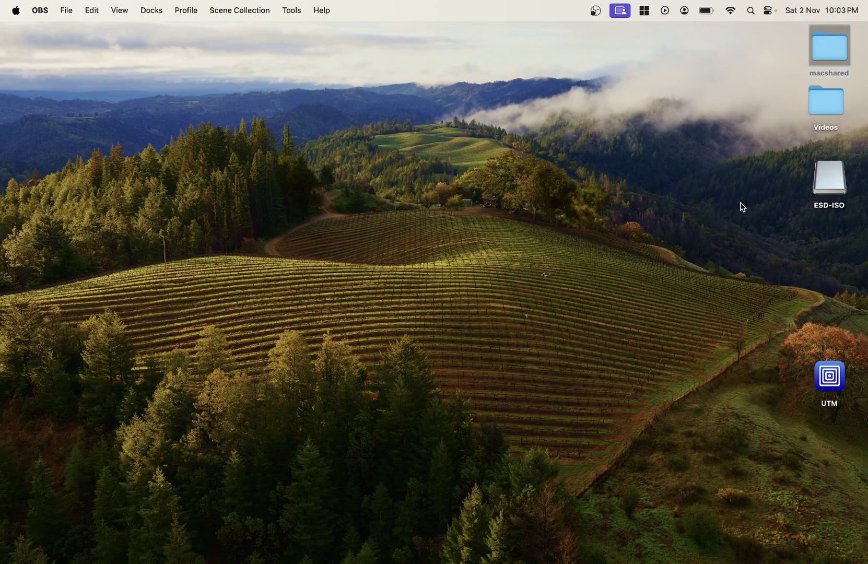
Step: Browse the ESD-ISO drive's files from the desktop and from a Finder window, then close them
double_click(836, 186)
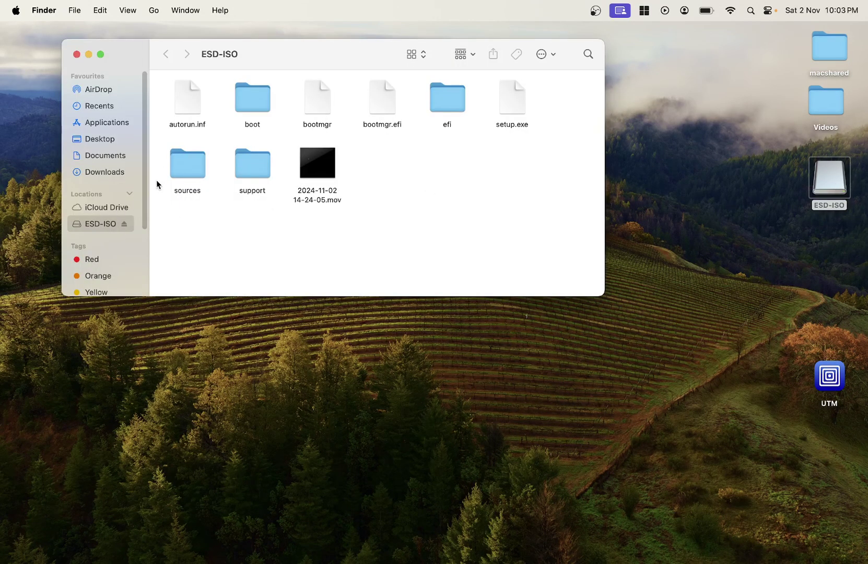
key("super+e")
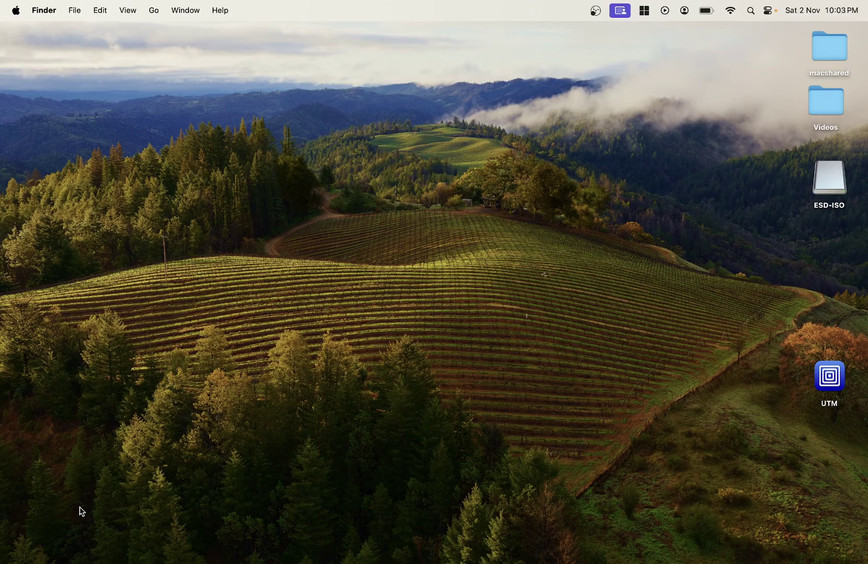
left_click(30, 557)
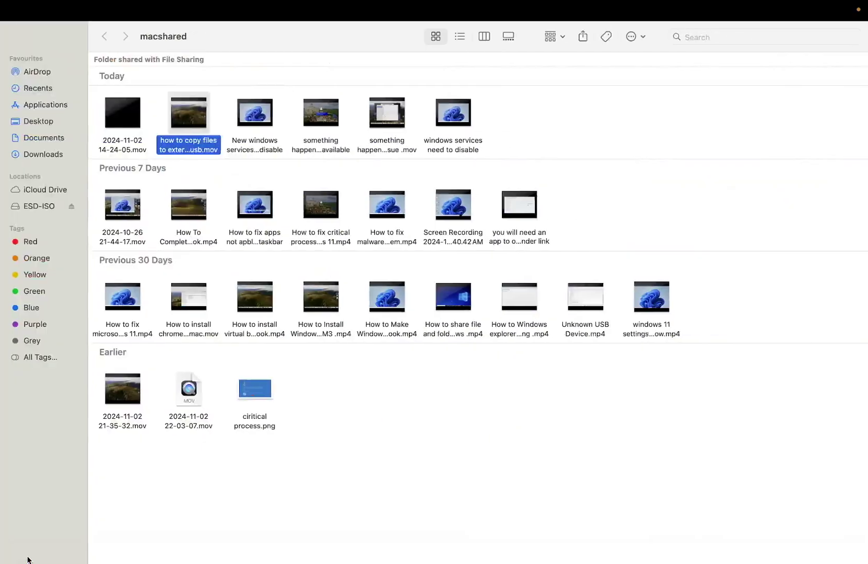
left_click(37, 211)
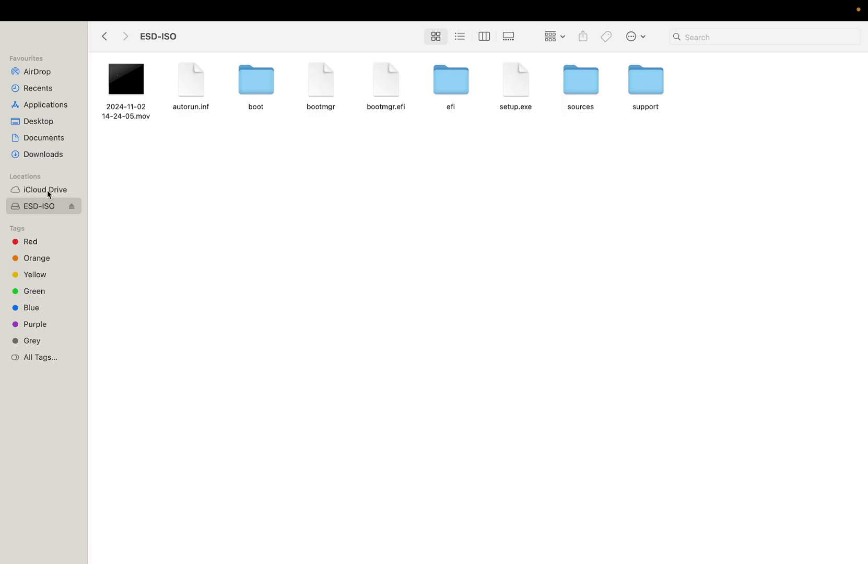
mouse_move(56, 1)
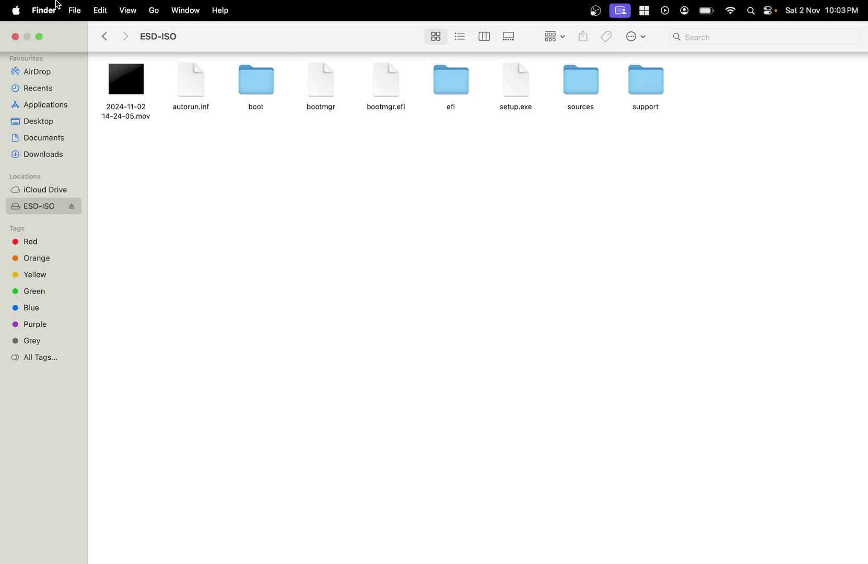
left_click(14, 35)
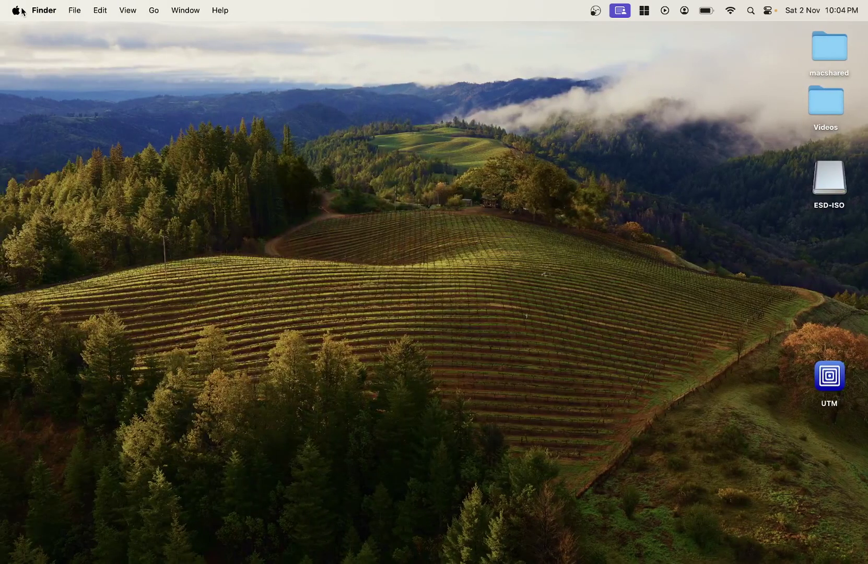
Step: In Finder Settings, remove External disks from the sidebar while keeping them shown on the desktop
left_click(37, 11)
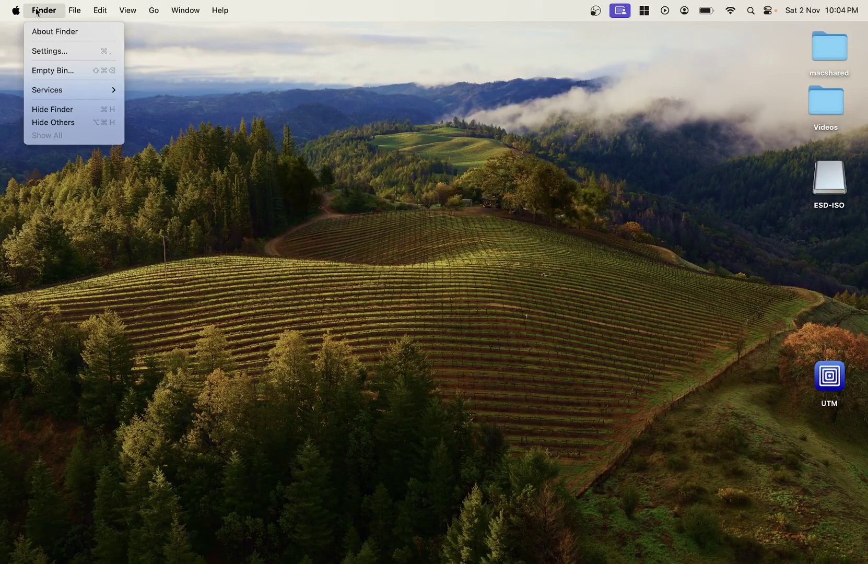
left_click(48, 48)
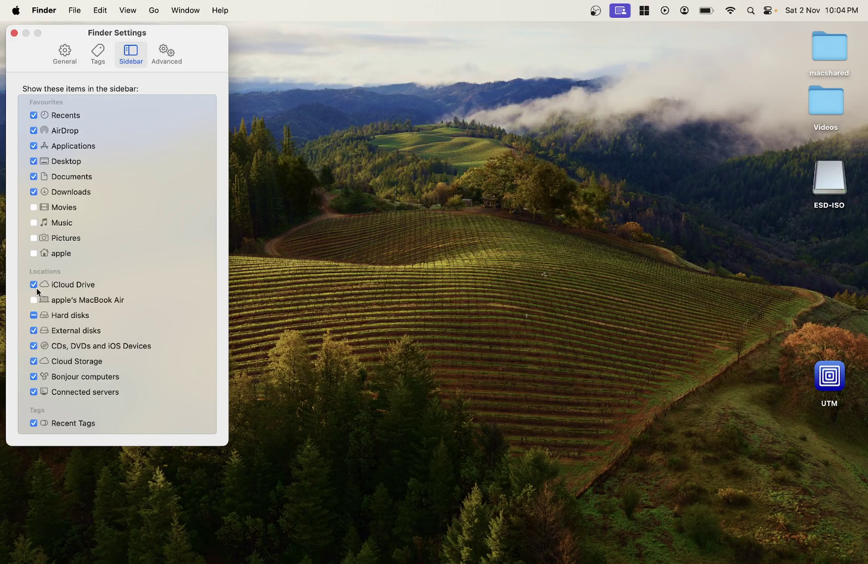
left_click(34, 330)
left_click(65, 54)
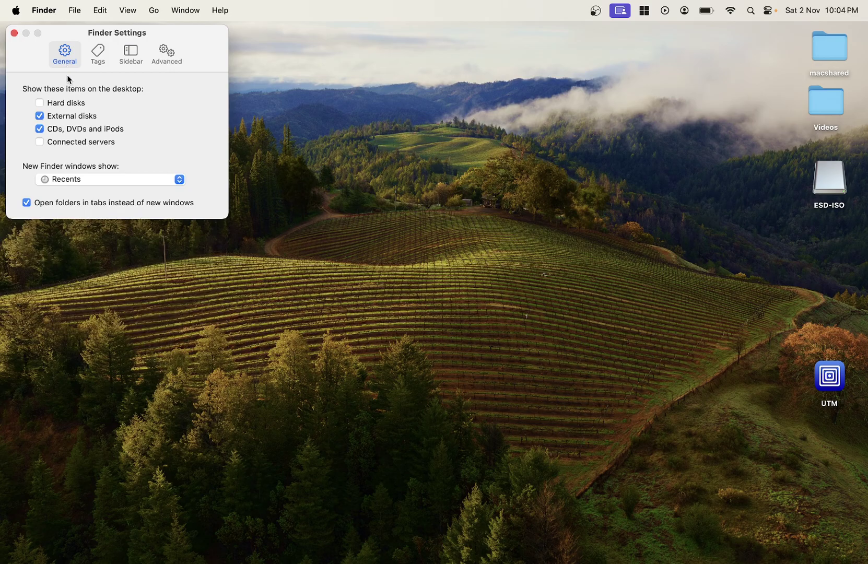
left_click(62, 121)
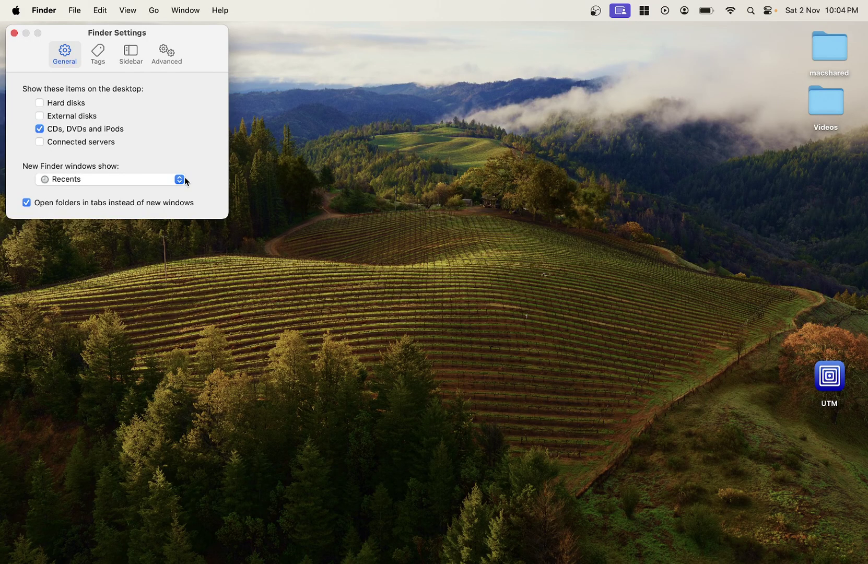
left_click(42, 116)
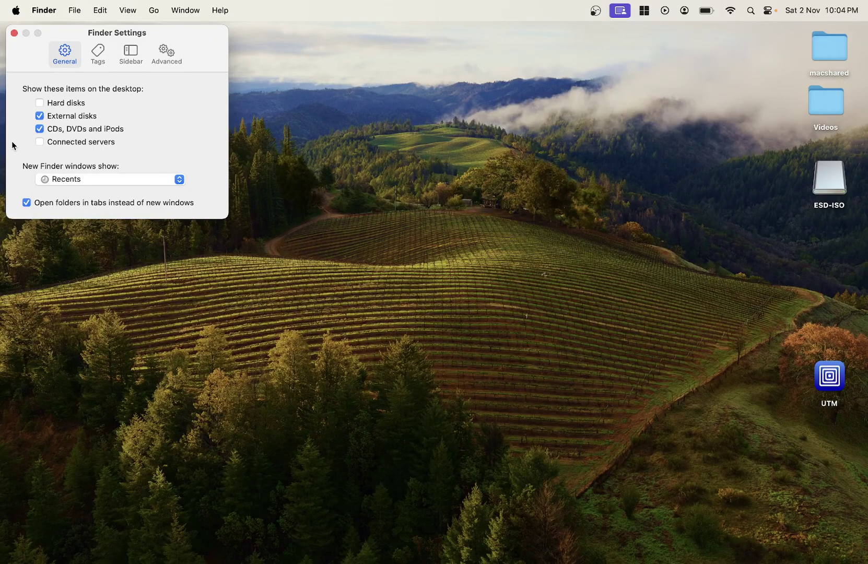
left_click(15, 33)
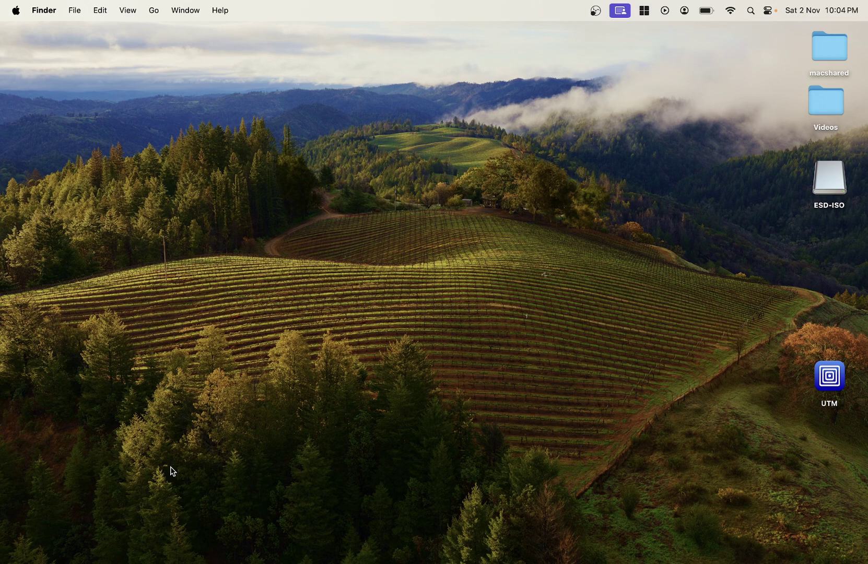
Step: From Launchpad, go into the Other folder and launch Disk Utility
mouse_move(30, 562)
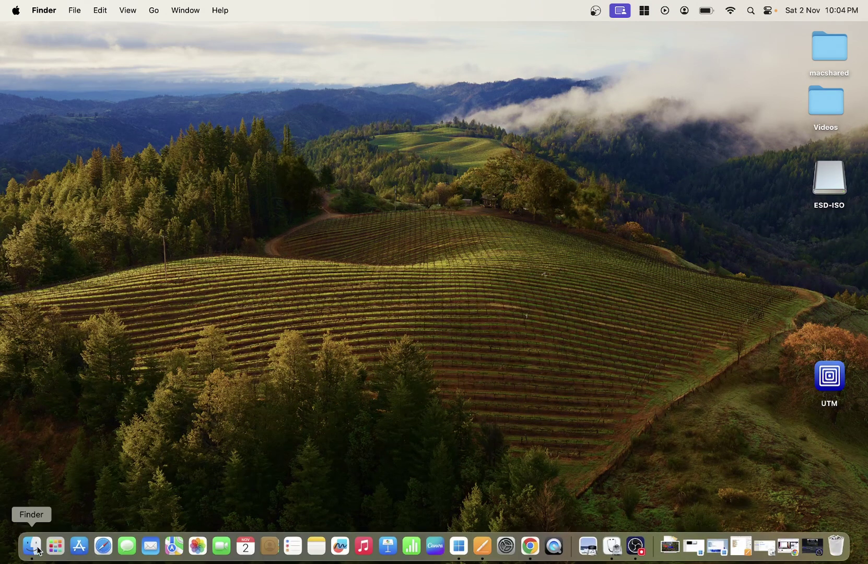
left_click(56, 547)
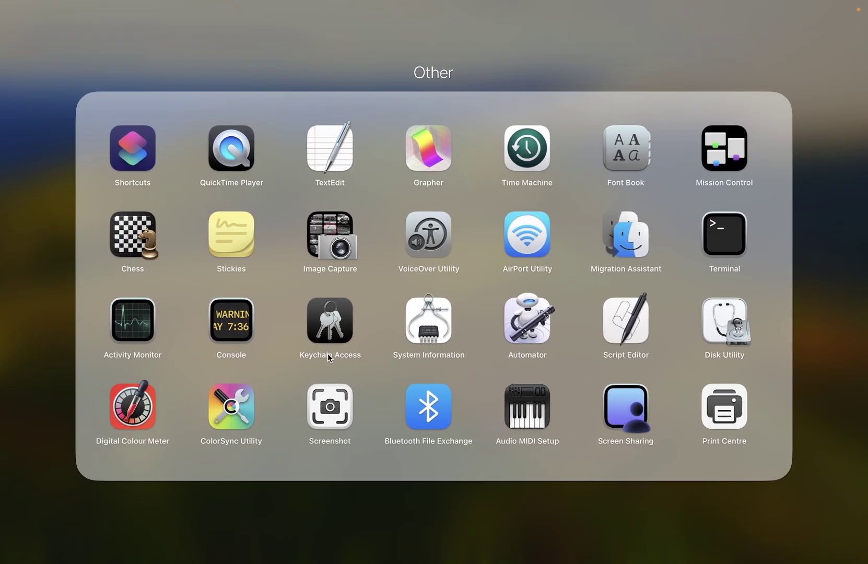
left_click(246, 60)
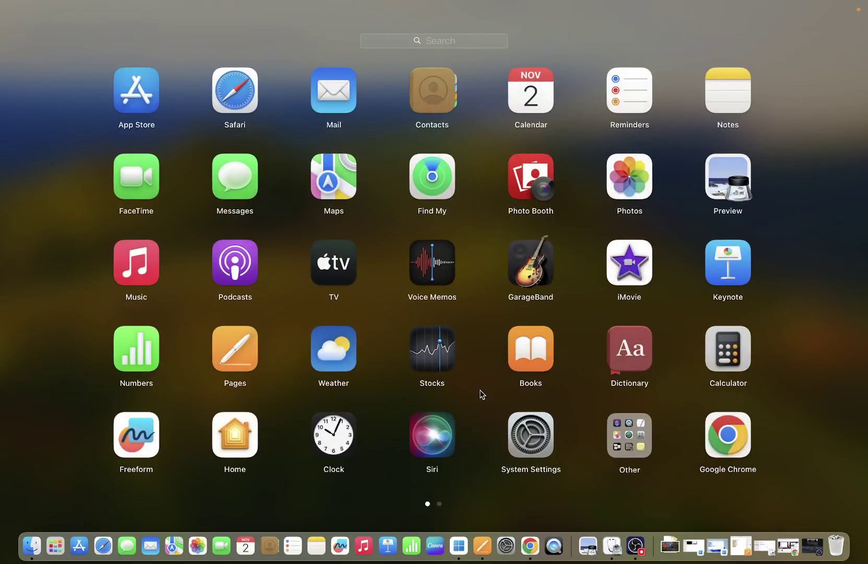
left_click(642, 452)
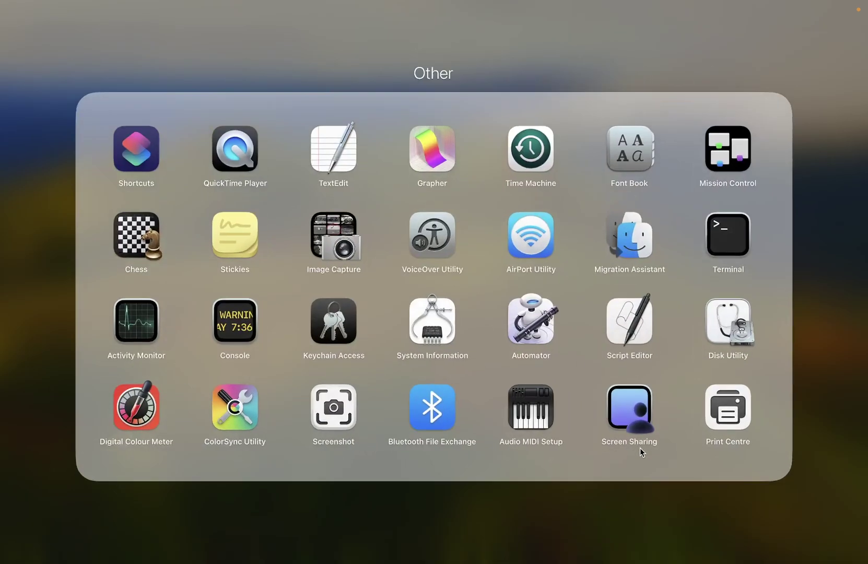
left_click(730, 350)
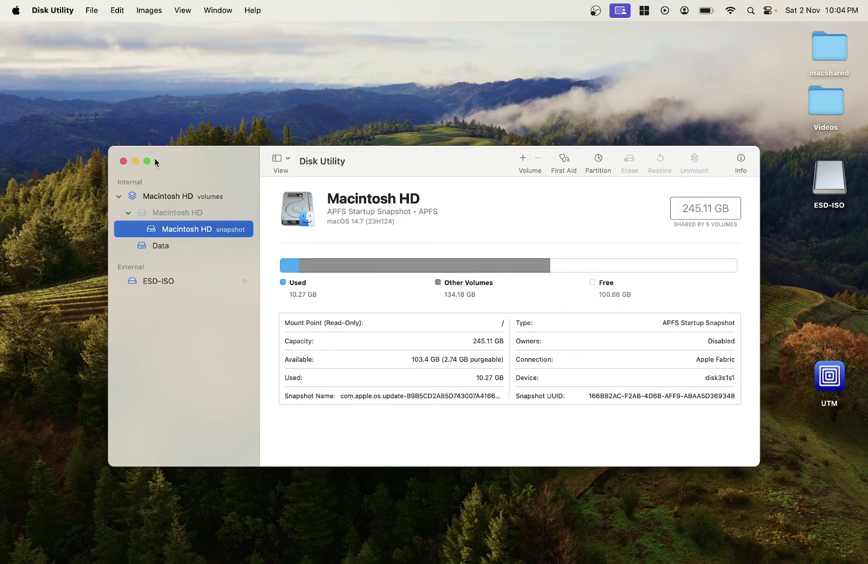
Step: Make Disk Utility full screen and select ESD-ISO, highlighting its MS-DOS (FAT32) file system text
left_click(148, 161)
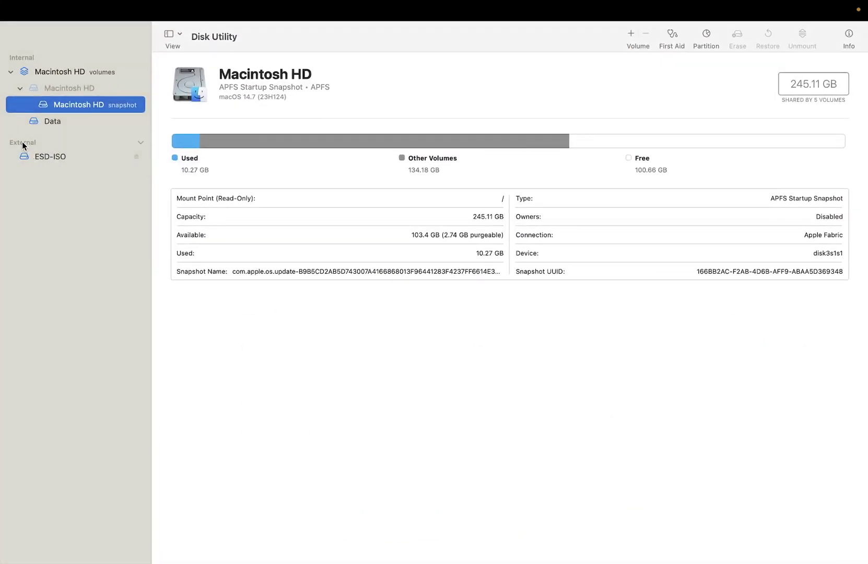
left_click(44, 158)
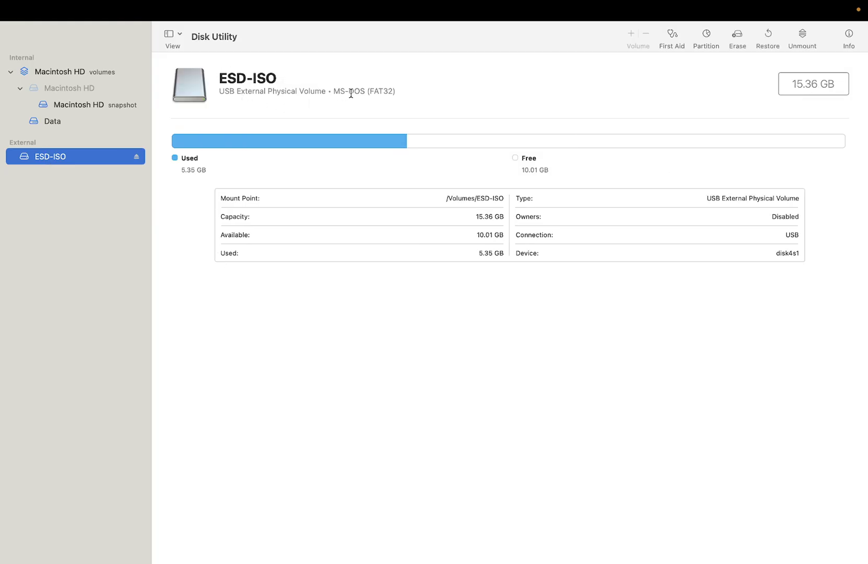
left_click_drag(354, 92, 405, 91)
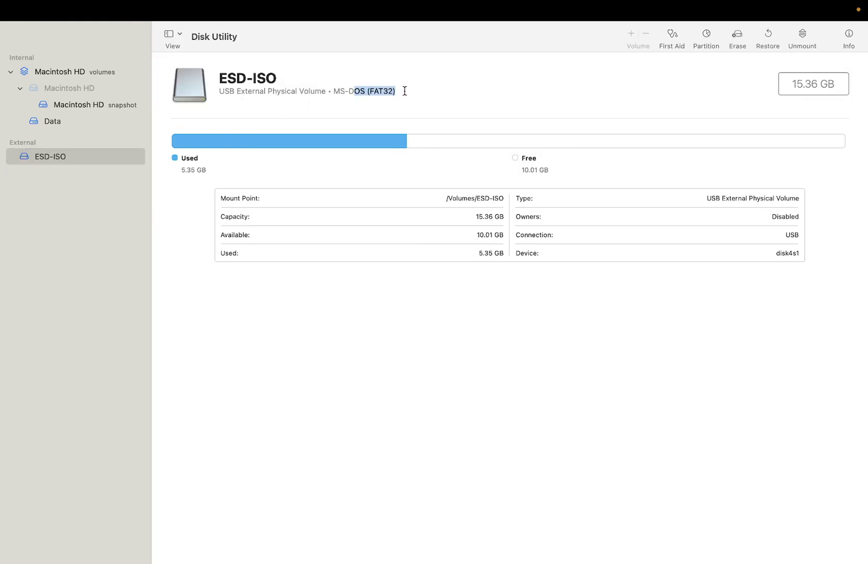
left_click(377, 92)
mouse_move(375, 92)
left_mouse_down()
mouse_move(388, 90)
mouse_move(365, 90)
left_mouse_up()
left_click(396, 91)
Step: Set up an ExFAT erase of ESD-ISO, cancel it unchanged, and exit full screen
left_click(738, 36)
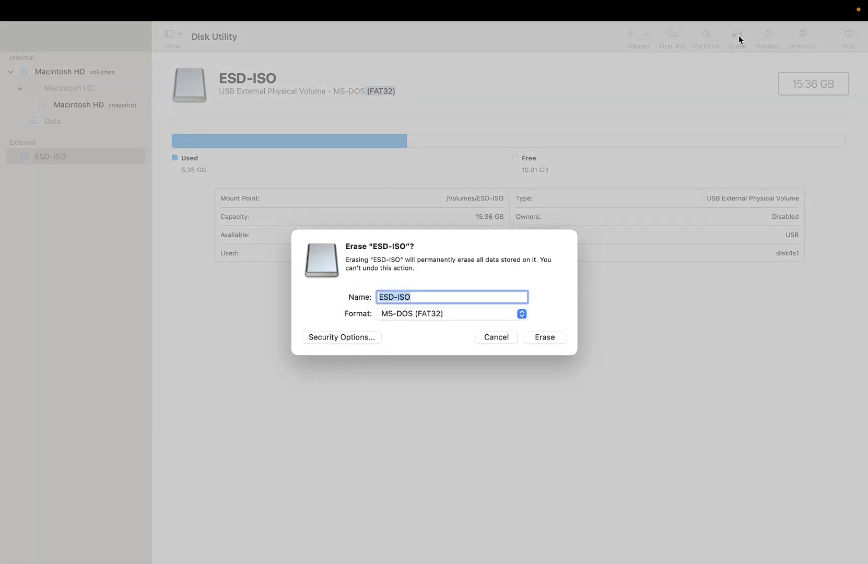
left_click(424, 312)
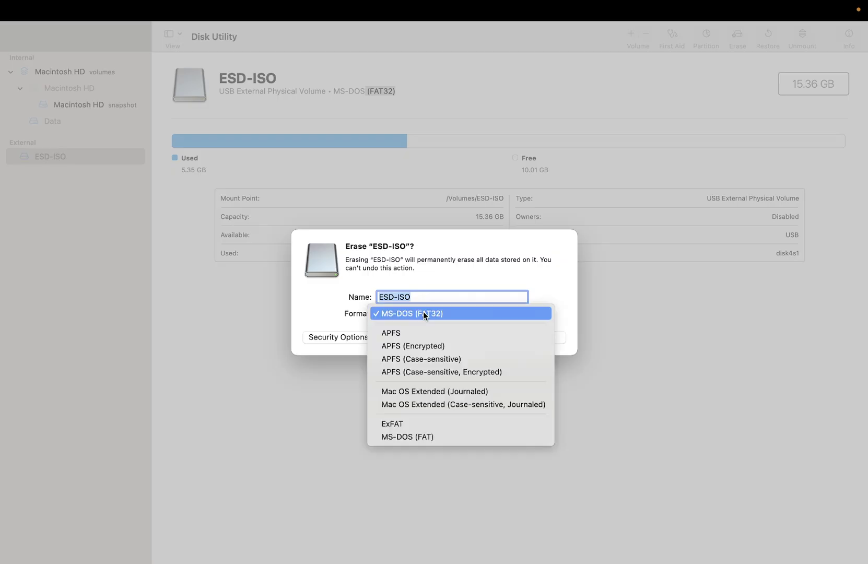
left_click(393, 428)
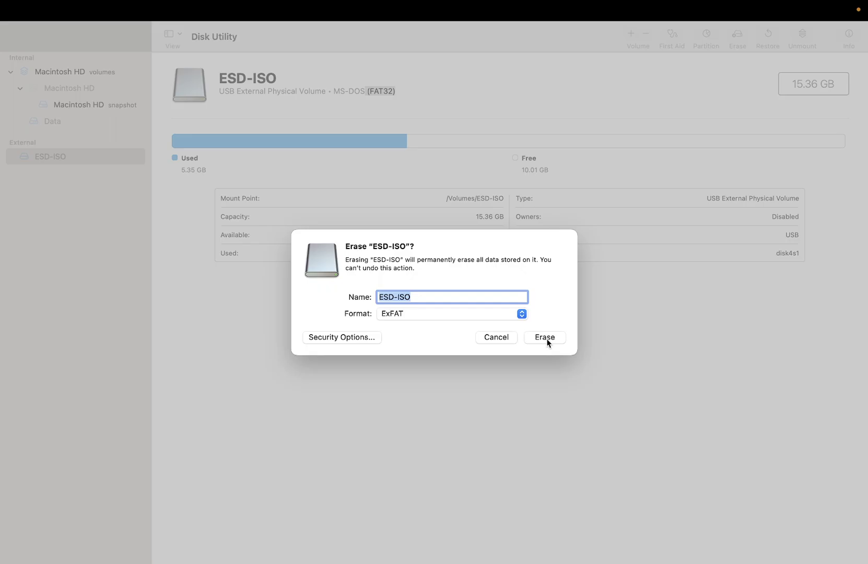
left_click(497, 343)
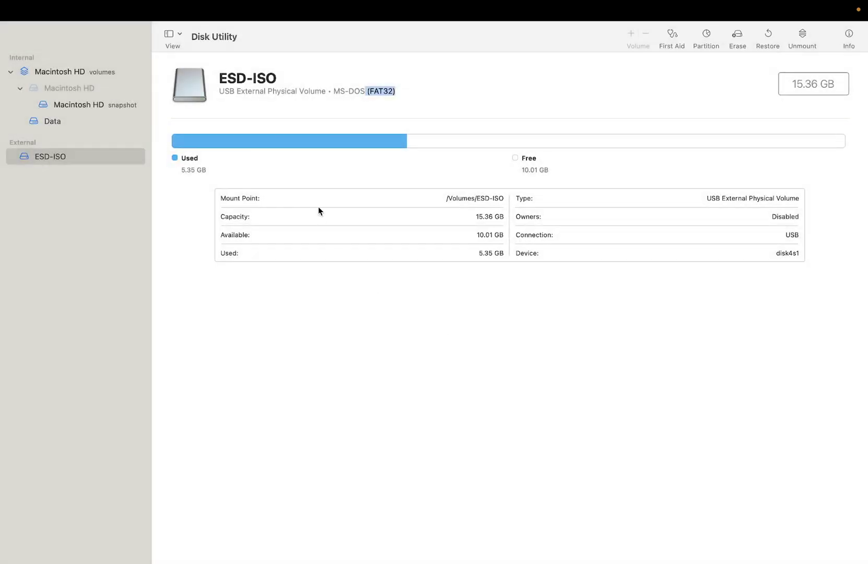
mouse_move(11, 19)
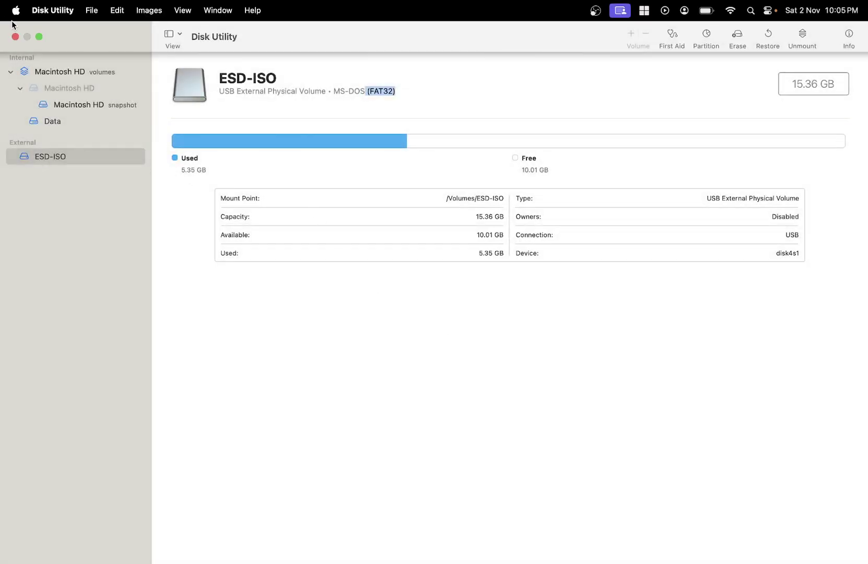
left_click(38, 37)
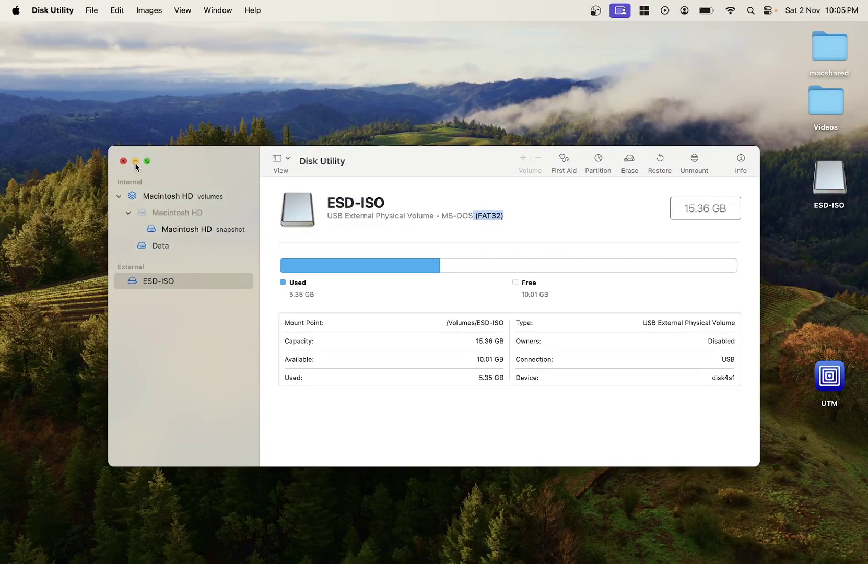
Step: Minimize Disk Utility, open ESD-ISO, select its files except setup.exe, then close the window
left_click(135, 162)
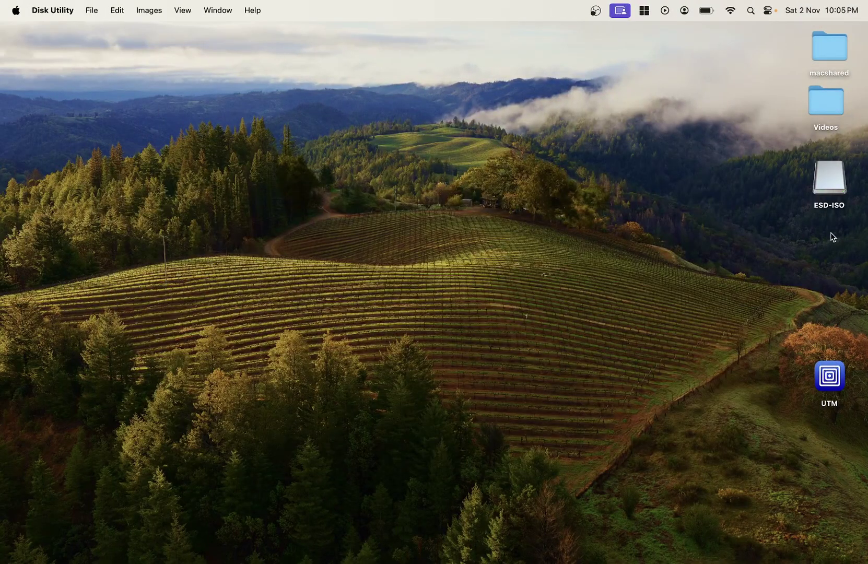
double_click(829, 180)
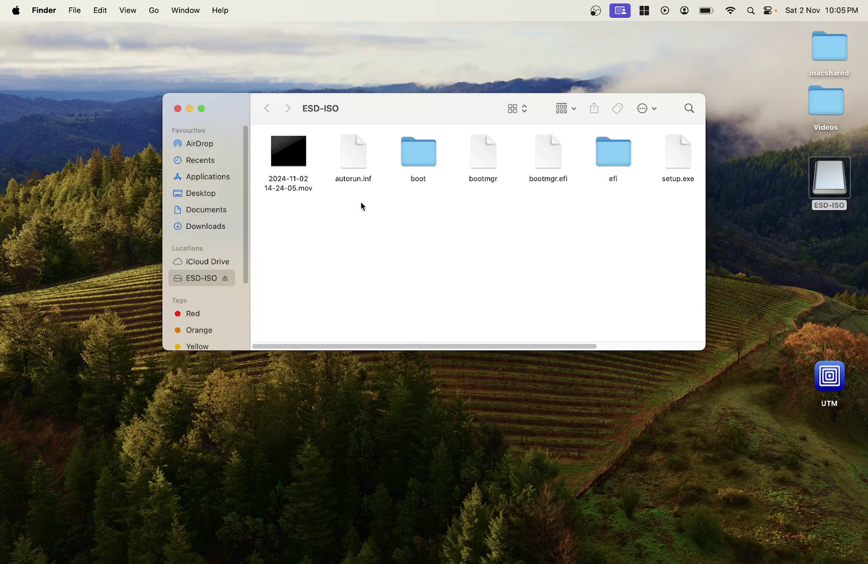
left_click_drag(617, 207, 259, 155)
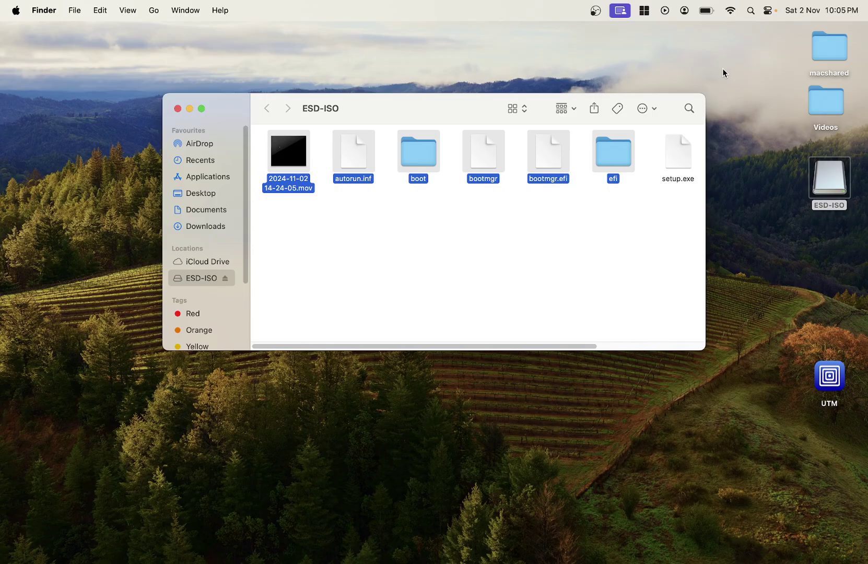
left_click(177, 109)
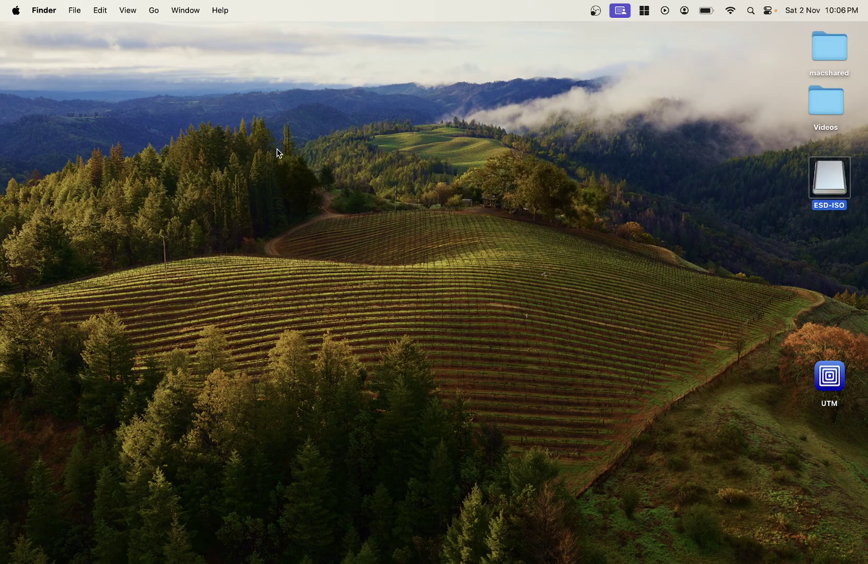
Step: Deselect the ESD-ISO icon and open the OBS menu-bar menu to reach Stop Recording
left_click(326, 172)
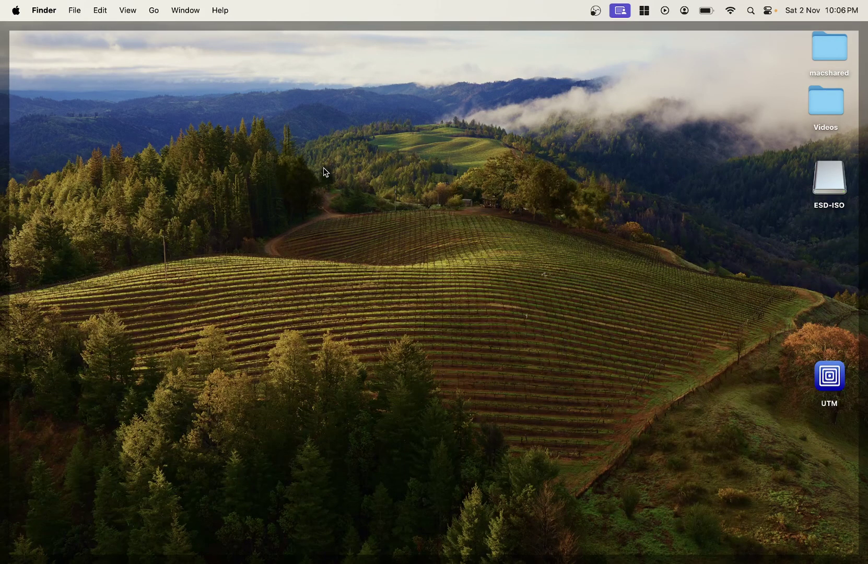
left_click(596, 11)
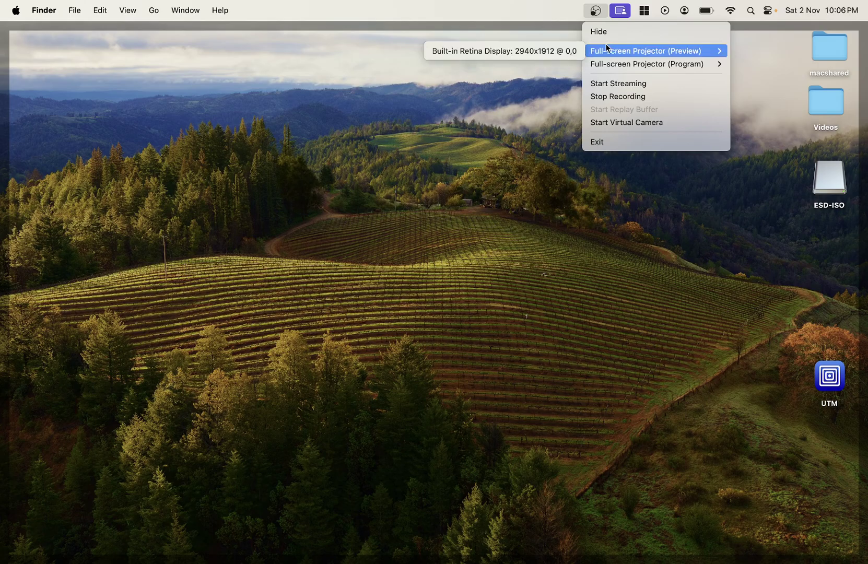
mouse_move(607, 48)
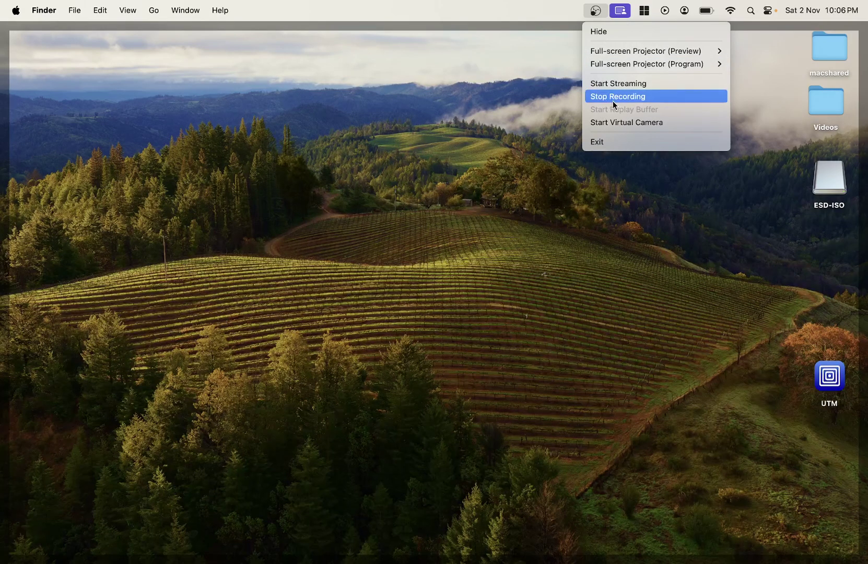